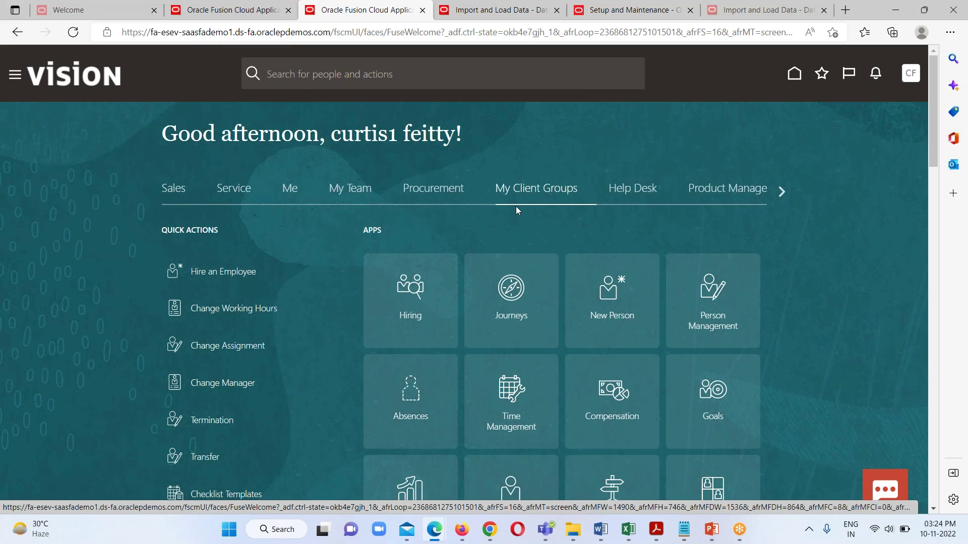
Open the Import and Load Data task of HCM Data Loader from Data Exchange under My Client Groups.
{"action": "scroll", "coordinate": [503, 244], "scroll_direction": "down", "scroll_amount": 2}
{"action": "scroll", "coordinate": [501, 258], "scroll_direction": "down", "scroll_amount": 9}
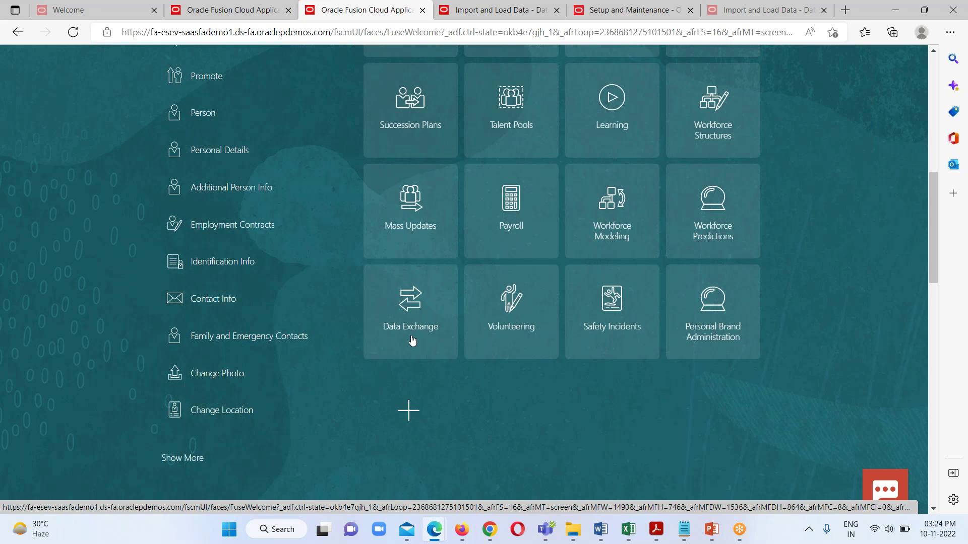
{"action": "scroll", "coordinate": [413, 340], "scroll_direction": "up", "scroll_amount": 7}
{"action": "scroll", "coordinate": [421, 329], "scroll_direction": "down", "scroll_amount": 5}
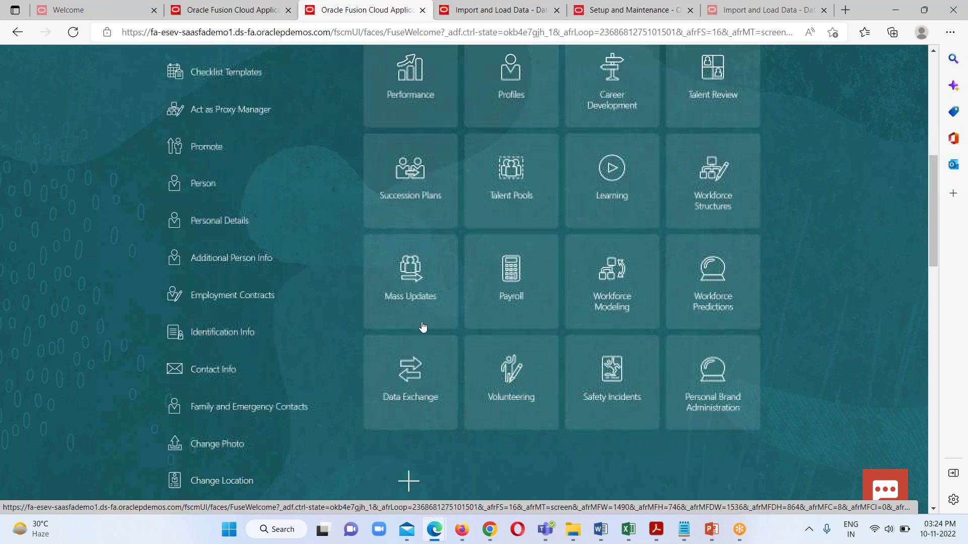
{"action": "left_click", "coordinate": [409, 394]}
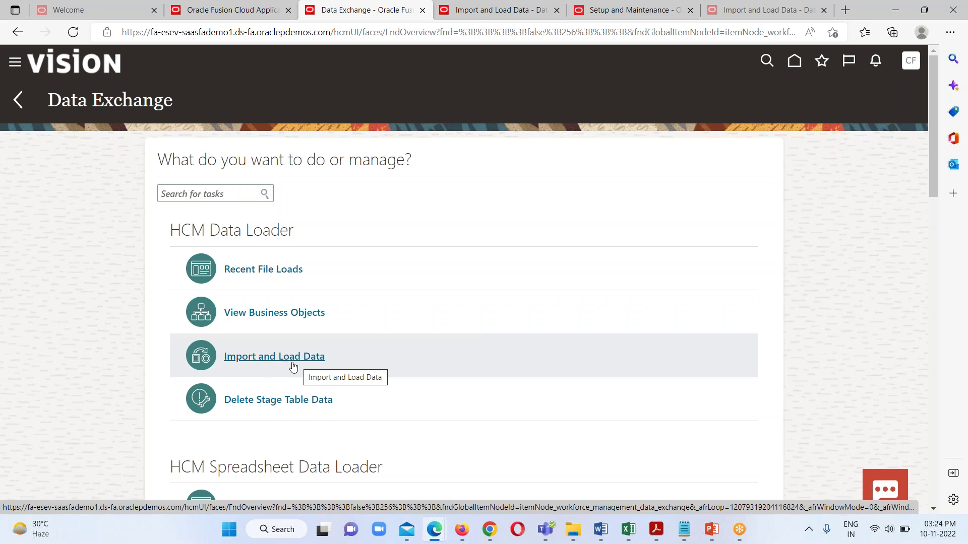
{"action": "left_click", "coordinate": [280, 358]}
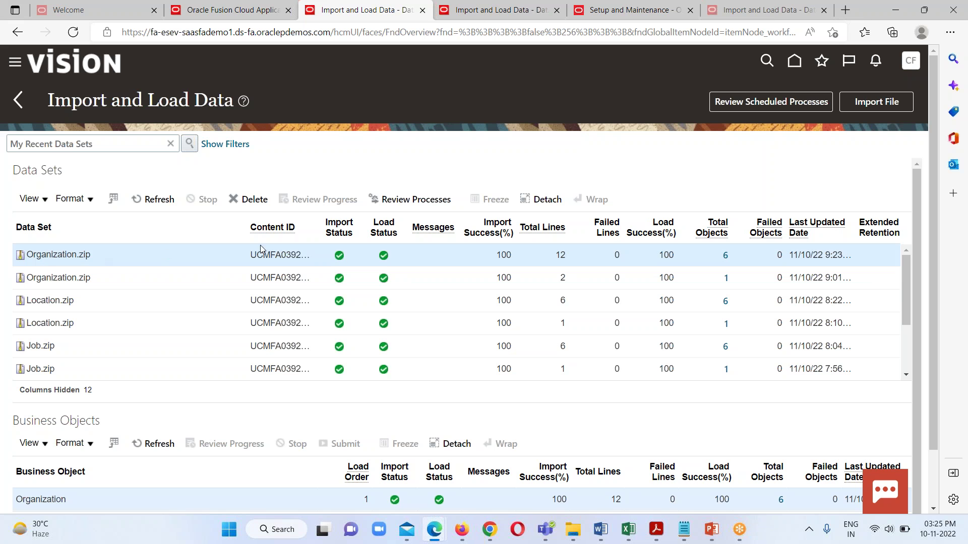
Submit deletion of the first Organization.zip data set with Delete Source File set to Yes, and refresh the data sets.
{"action": "left_click", "coordinate": [233, 201]}
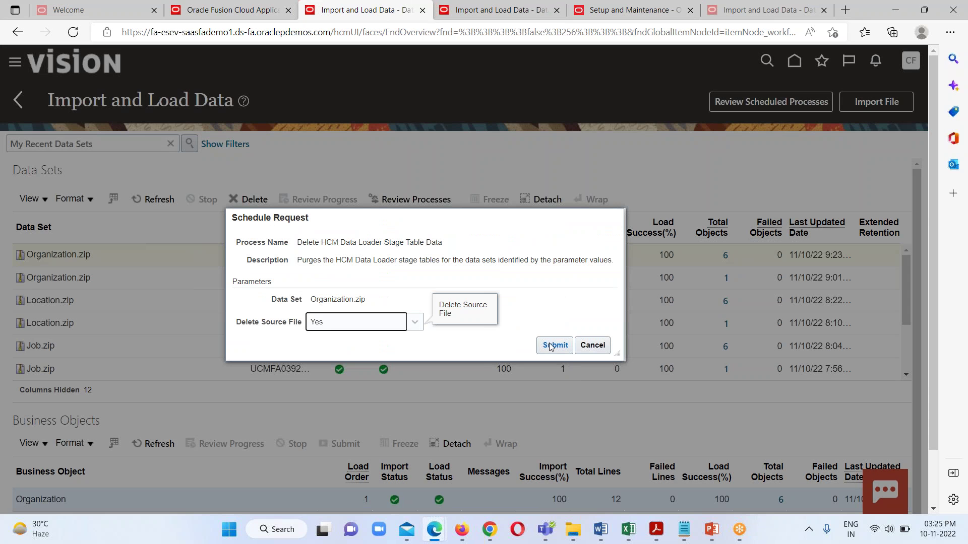
{"action": "left_click", "coordinate": [550, 347]}
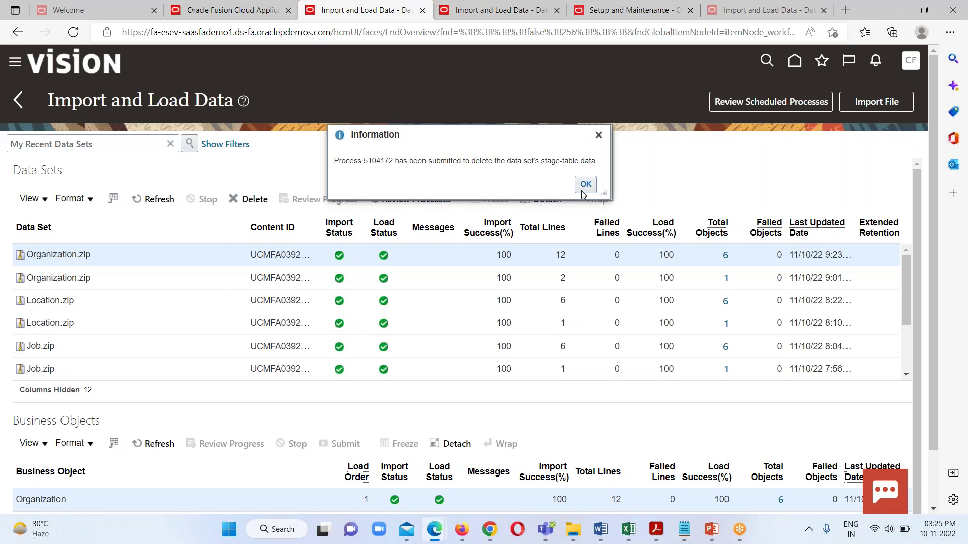
{"action": "left_click", "coordinate": [584, 190]}
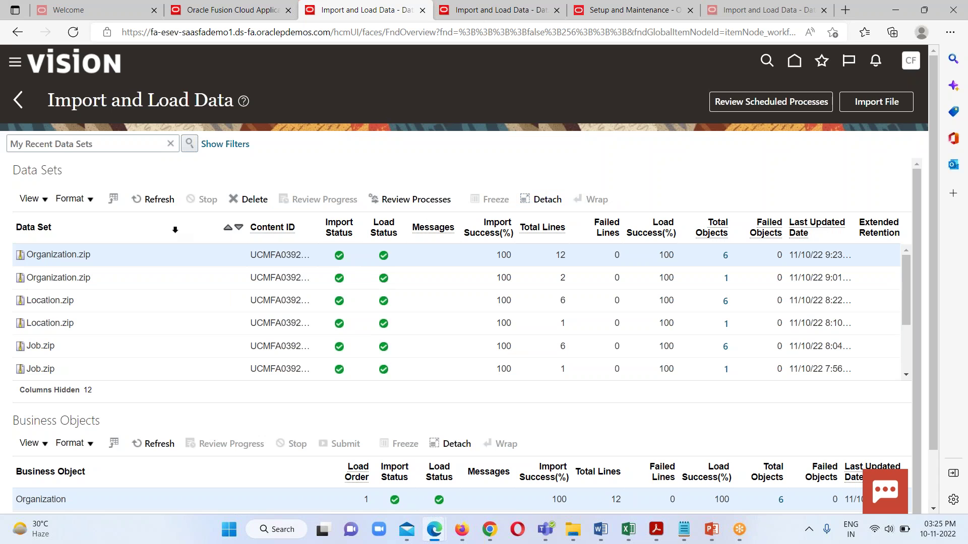
{"action": "left_click", "coordinate": [150, 202]}
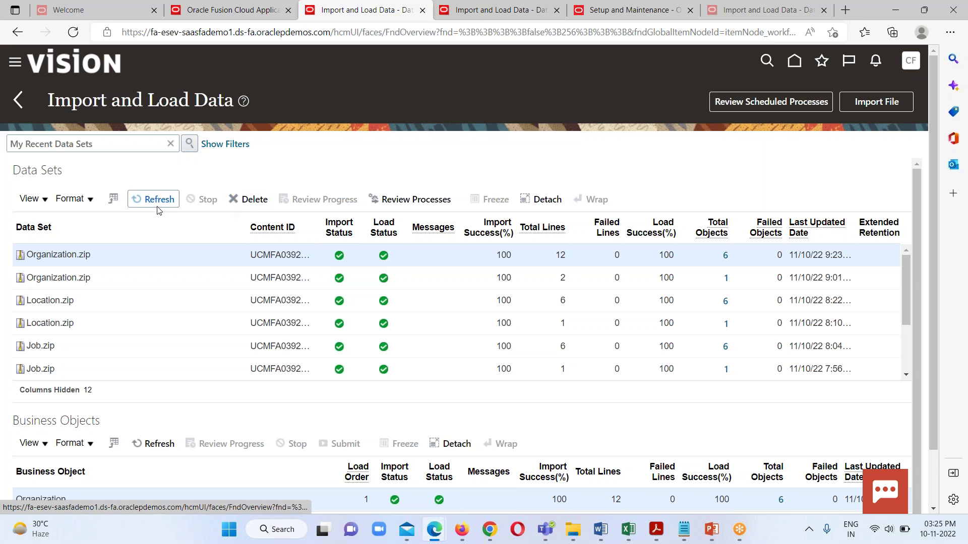
{"action": "left_click", "coordinate": [150, 203]}
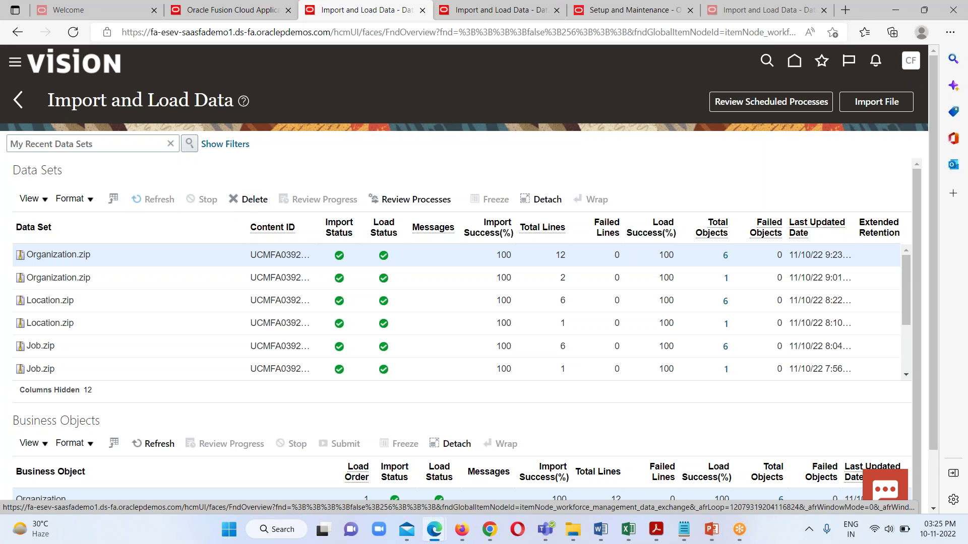
{"action": "left_click", "coordinate": [150, 204]}
{"action": "left_click", "coordinate": [156, 202]}
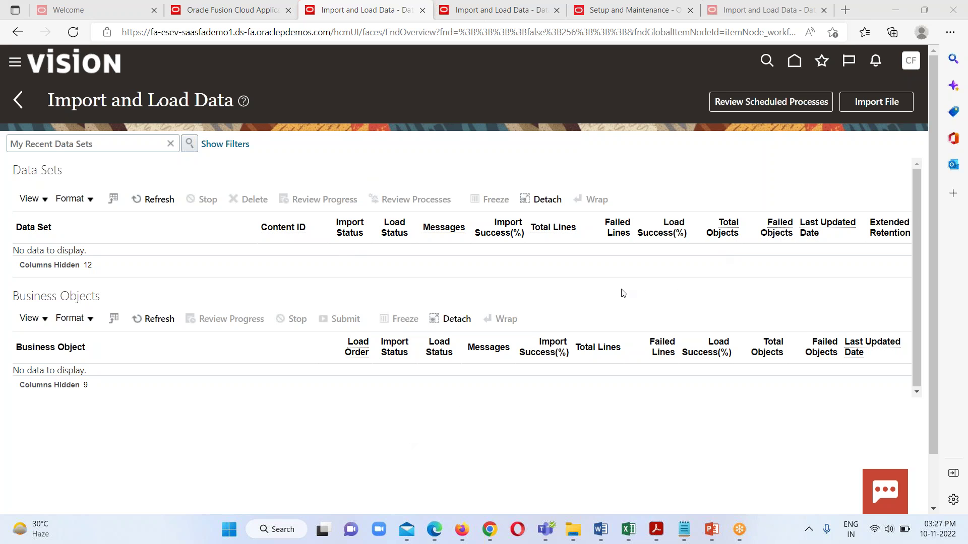
Switch to the Organization file open in Notepad.
{"action": "mouse_move", "coordinate": [684, 537]}
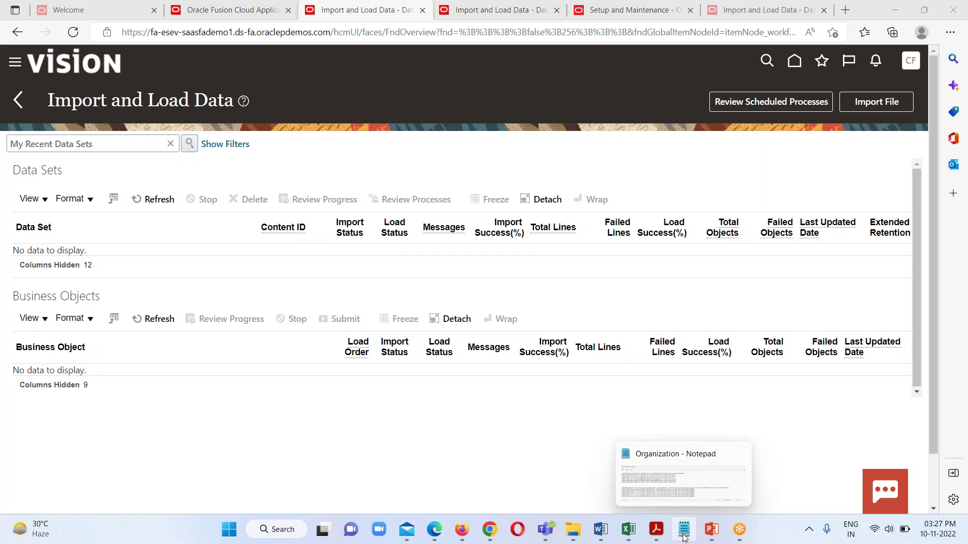
{"action": "left_click", "coordinate": [726, 498]}
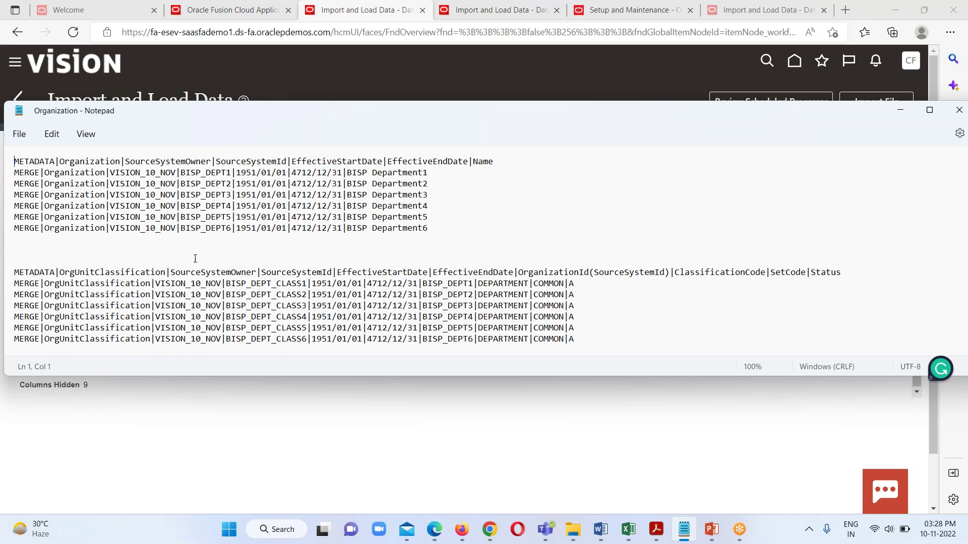
Try to save the Organization file to the Desktop as Organization.dat, replacing the existing file.
{"action": "left_click", "coordinate": [19, 134]}
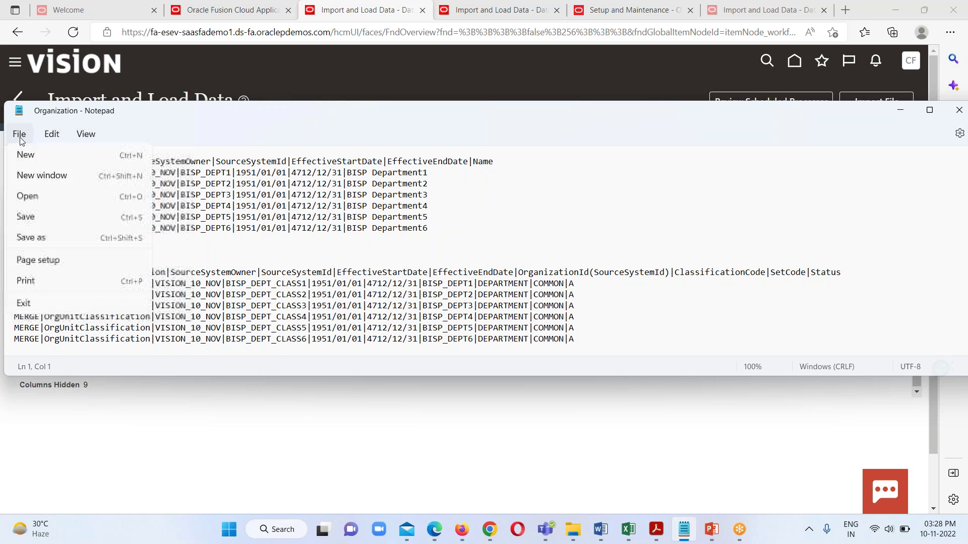
{"action": "left_click", "coordinate": [44, 239]}
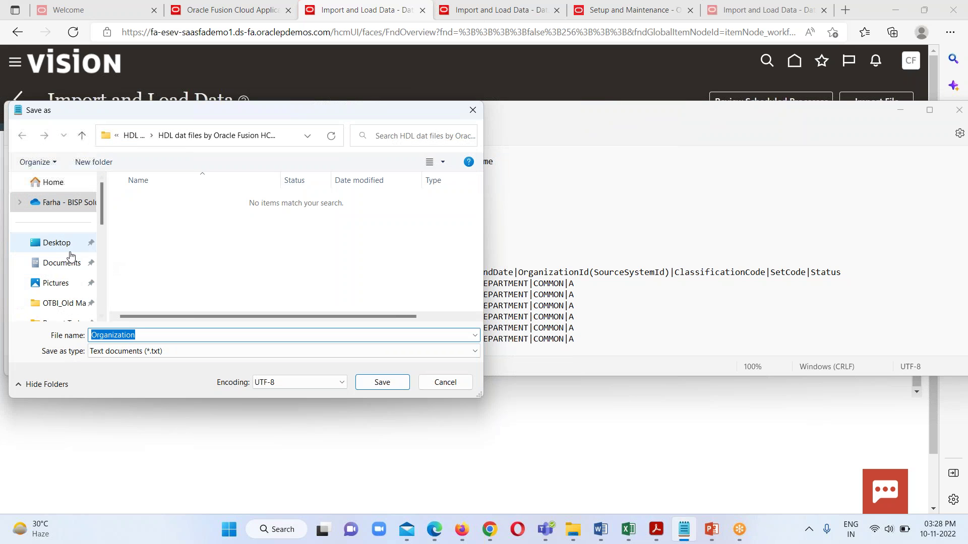
{"action": "left_click", "coordinate": [38, 241]}
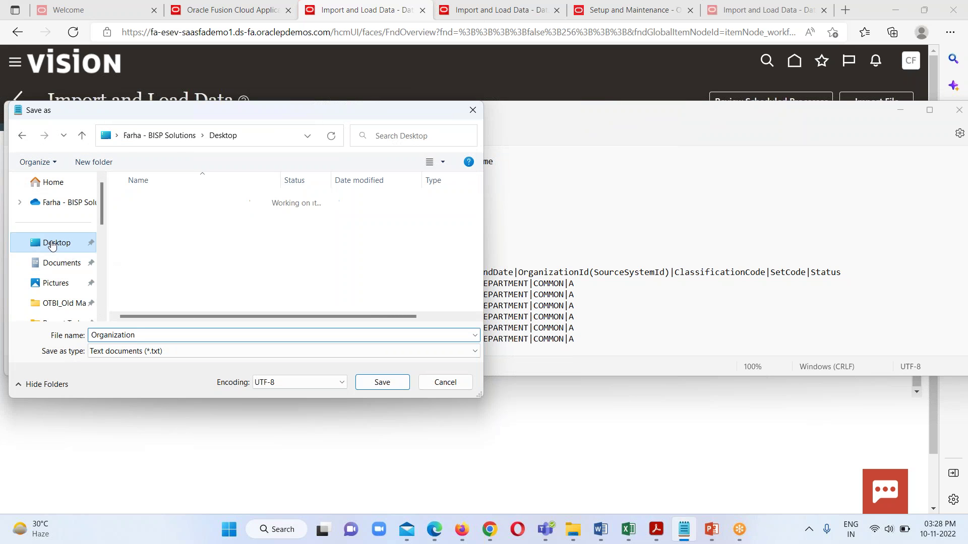
{"action": "left_click", "coordinate": [158, 334]}
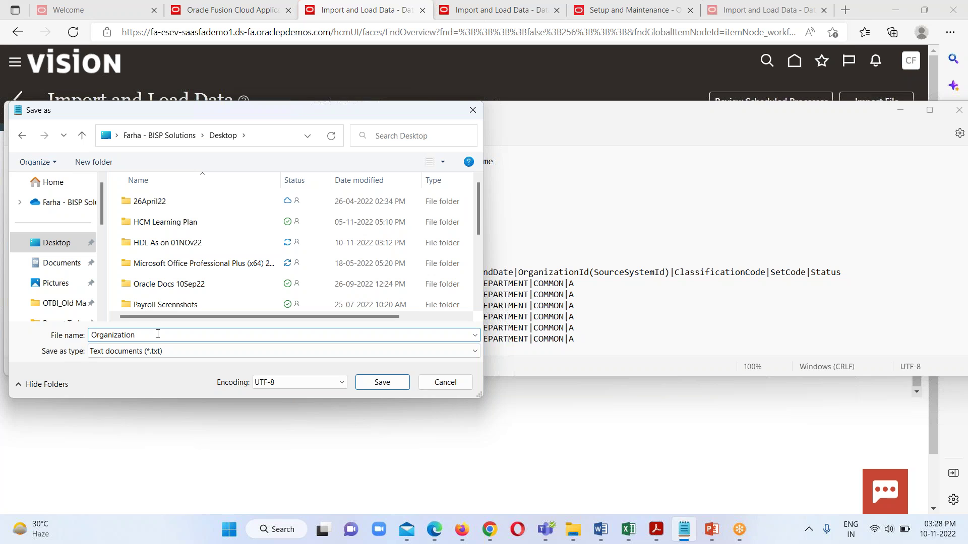
{"action": "type", "text": ".dat"}
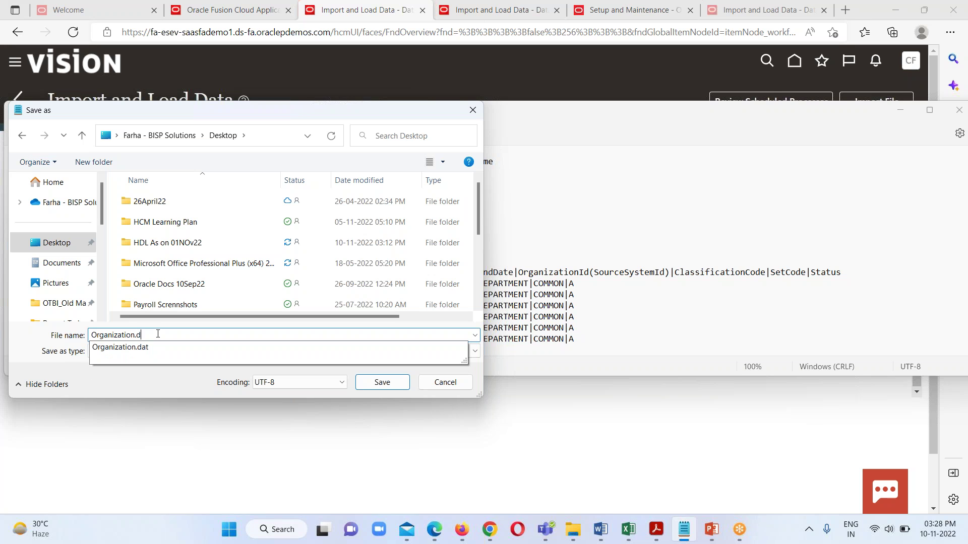
{"action": "left_click", "coordinate": [403, 383]}
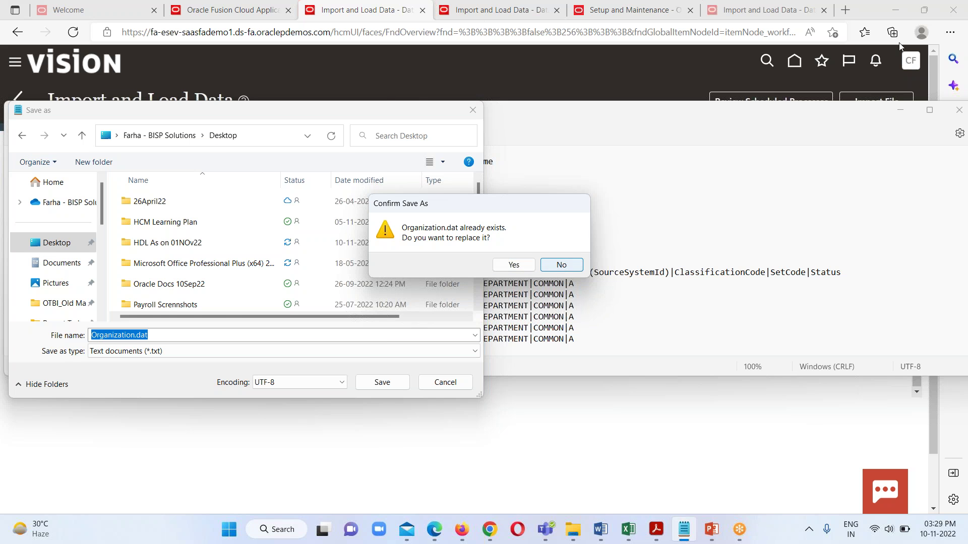
{"action": "key", "text": "y"}
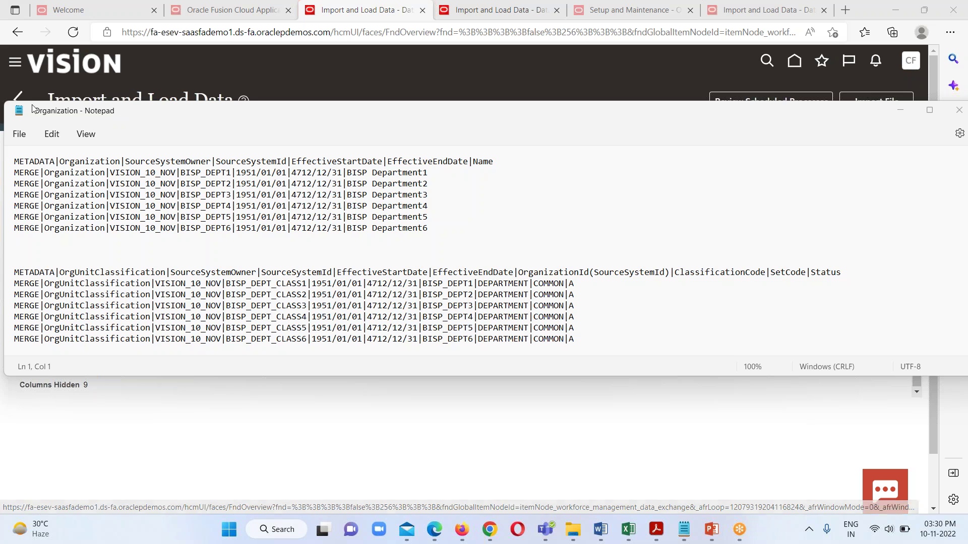
Save a copy of the Organization text file on the Desktop under the name Organization.dat and minimize Notepad.
{"action": "left_click", "coordinate": [23, 136]}
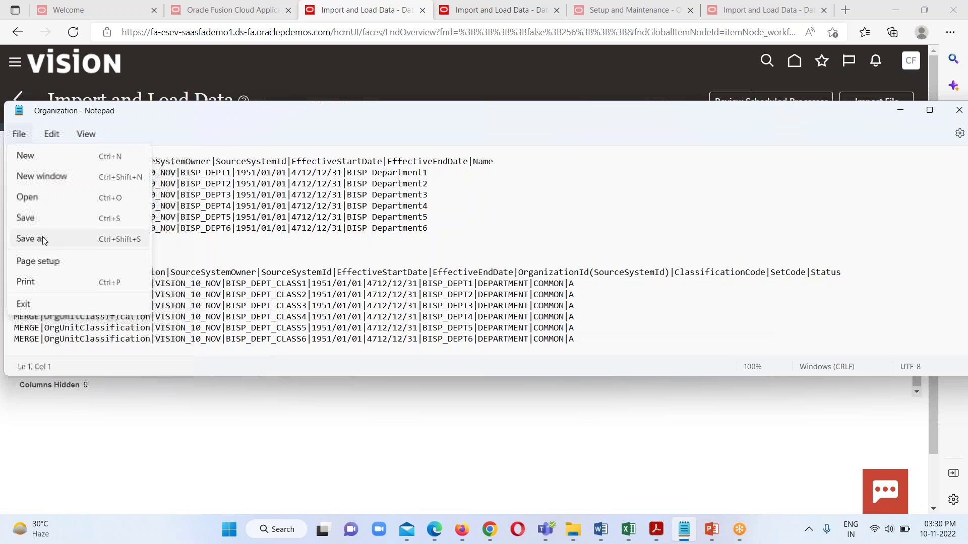
{"action": "left_click", "coordinate": [42, 240]}
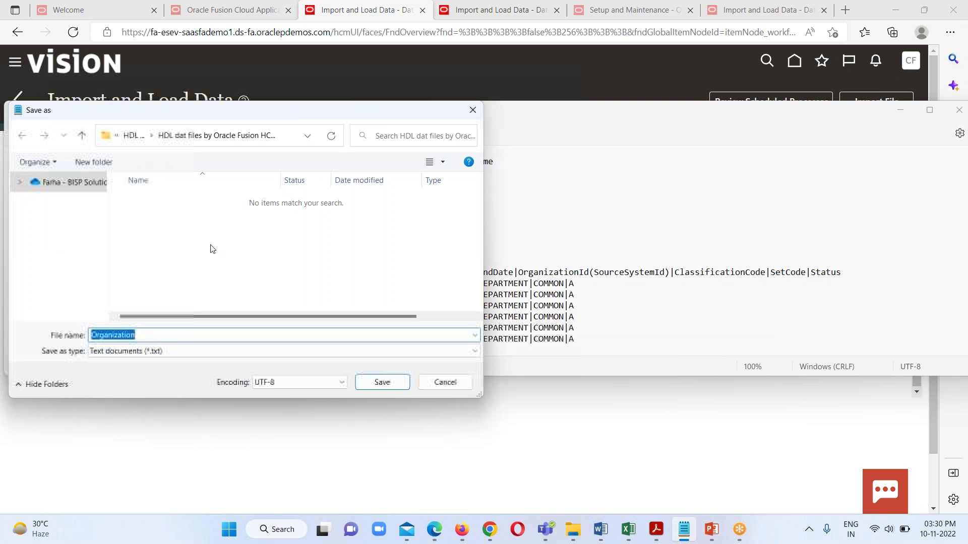
{"action": "left_click", "coordinate": [57, 243]}
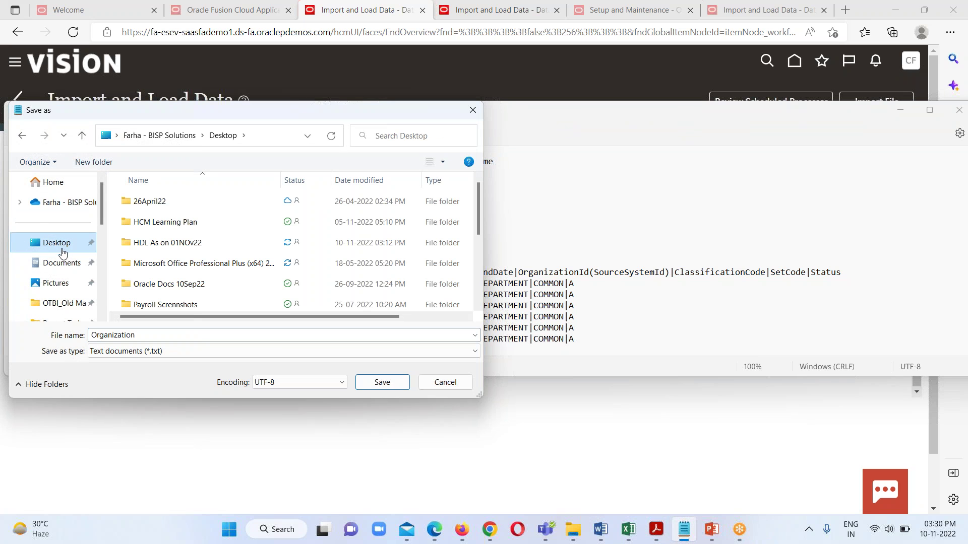
{"action": "double_click", "coordinate": [160, 337]}
{"action": "left_click", "coordinate": [160, 337]}
{"action": "type", "text": ".dat"}
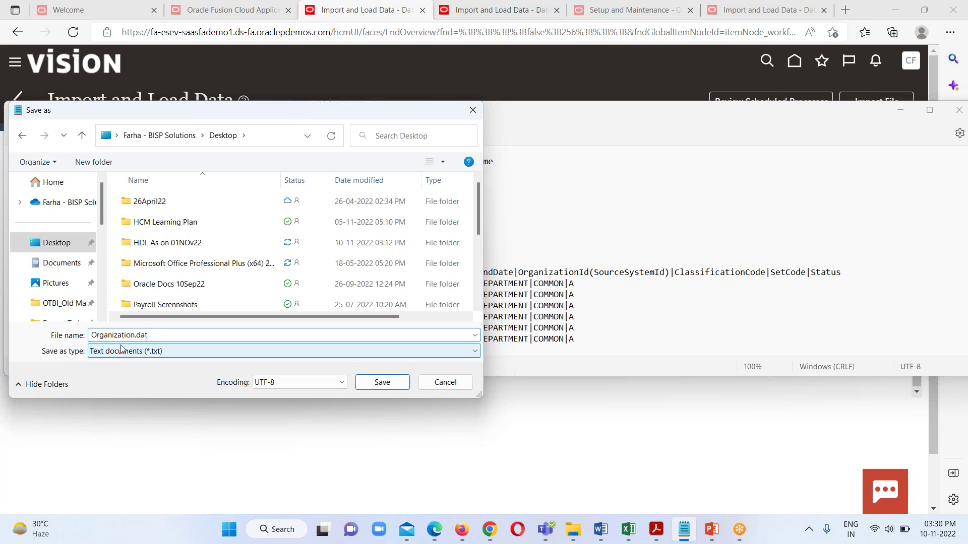
{"action": "left_click", "coordinate": [380, 384]}
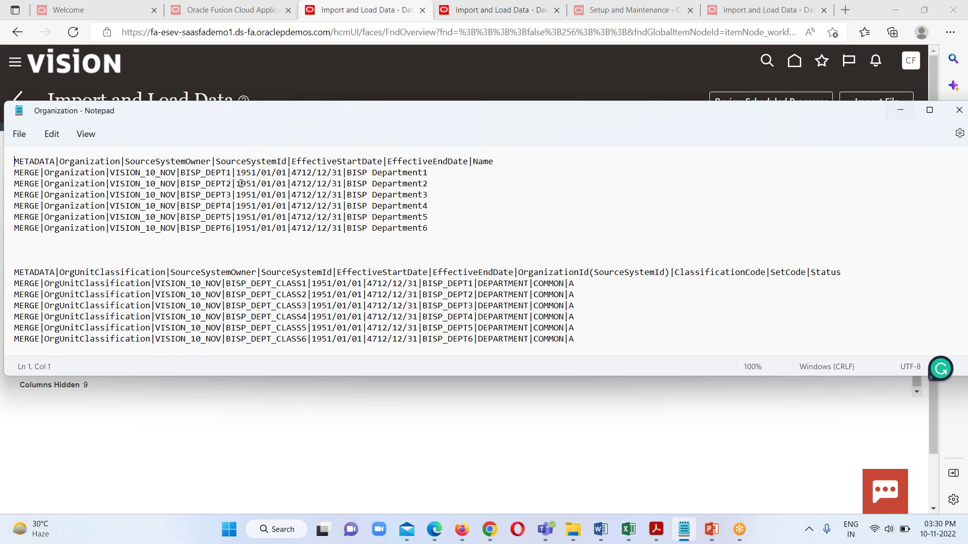
{"action": "left_click", "coordinate": [23, 134]}
{"action": "left_click", "coordinate": [903, 116]}
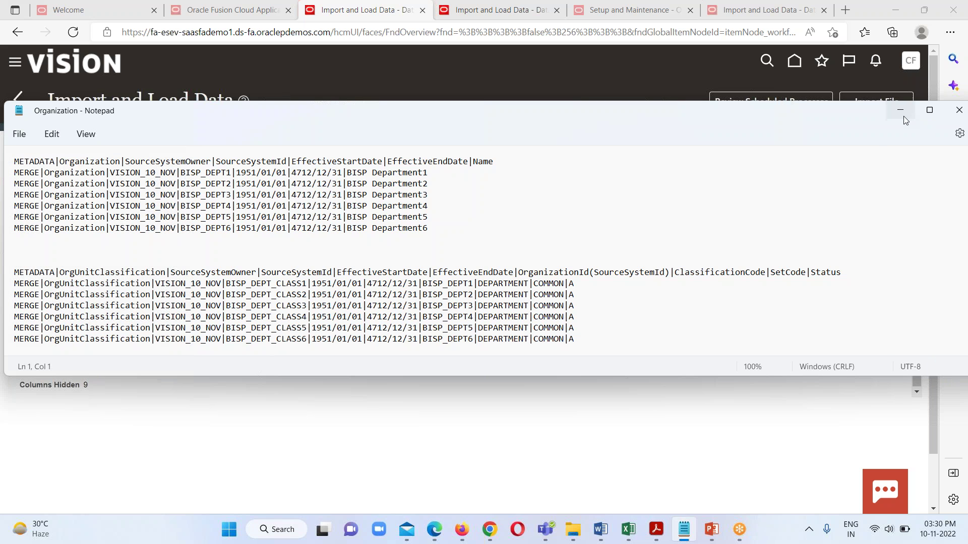
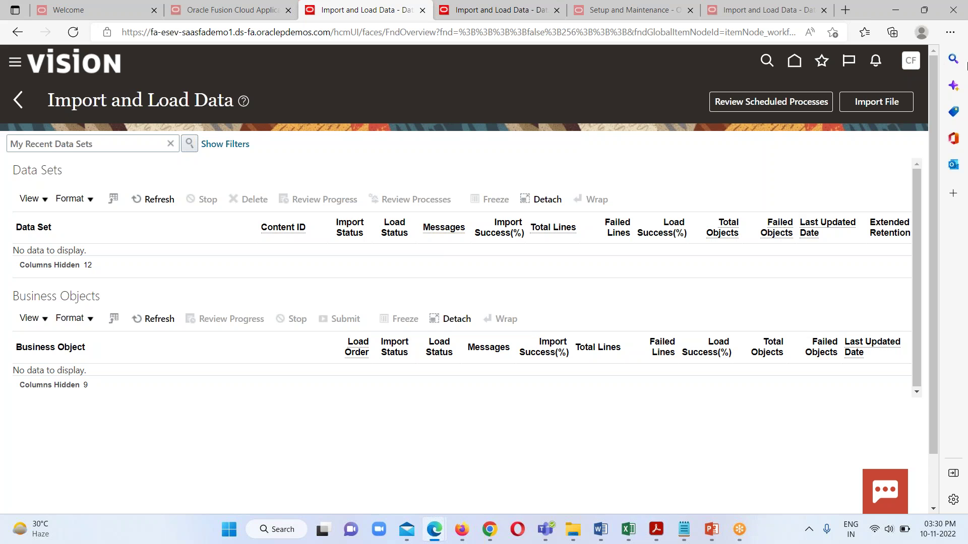
Compress the newly saved Organization DAT file on the desktop into a ZIP file.
{"action": "key", "text": "super+d"}
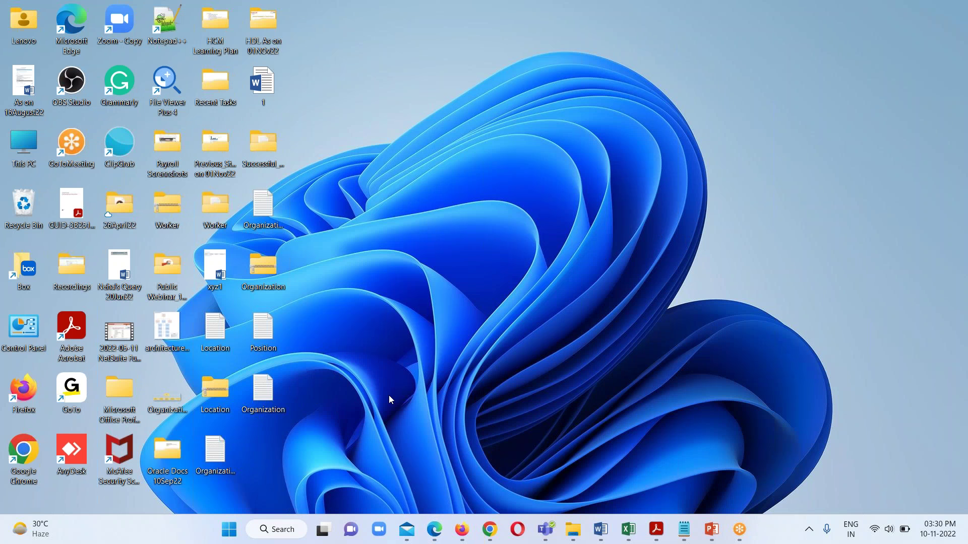
{"action": "right_click", "coordinate": [264, 389]}
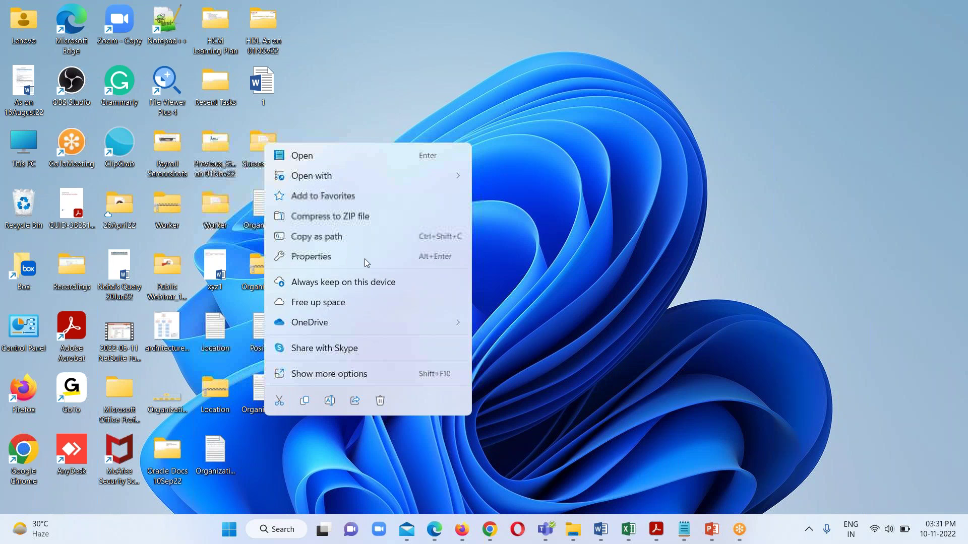
{"action": "left_click", "coordinate": [340, 220]}
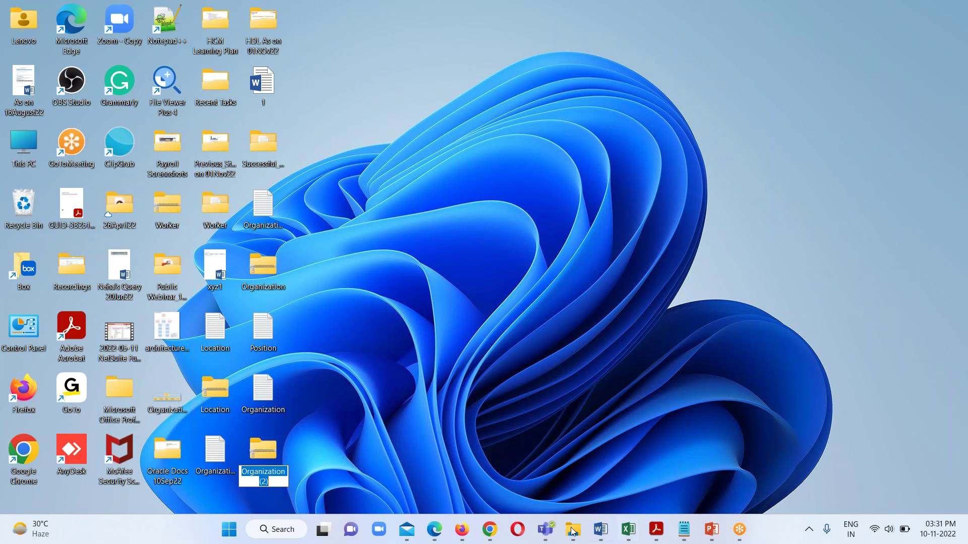
Switch to the Import and Load Data page in Microsoft Edge.
{"action": "mouse_move", "coordinate": [436, 539]}
{"action": "left_click", "coordinate": [488, 494]}
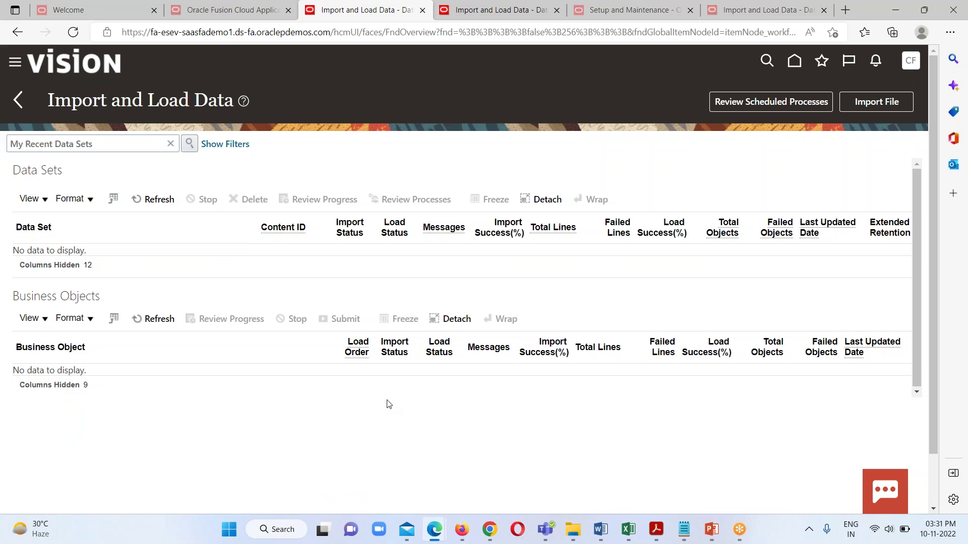
{"action": "left_click", "coordinate": [857, 101]}
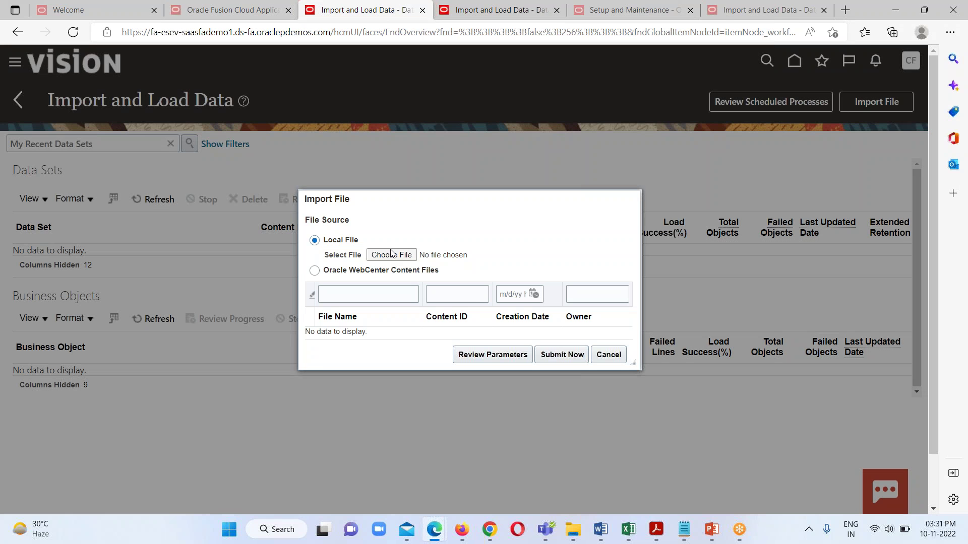
{"action": "left_click", "coordinate": [392, 255]}
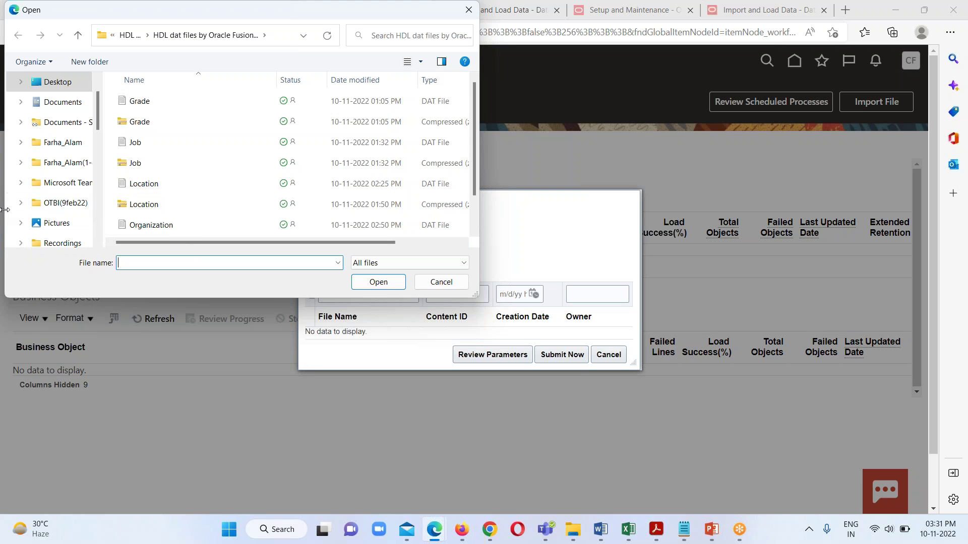
{"action": "left_click", "coordinate": [55, 90]}
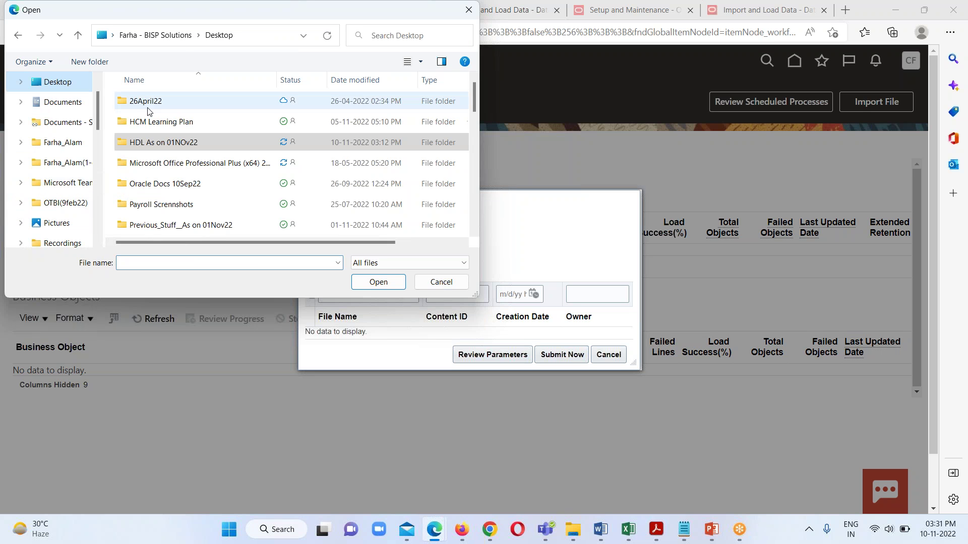
{"action": "scroll", "coordinate": [193, 198], "scroll_direction": "down", "scroll_amount": 5}
{"action": "scroll", "coordinate": [194, 202], "scroll_direction": "down", "scroll_amount": 3}
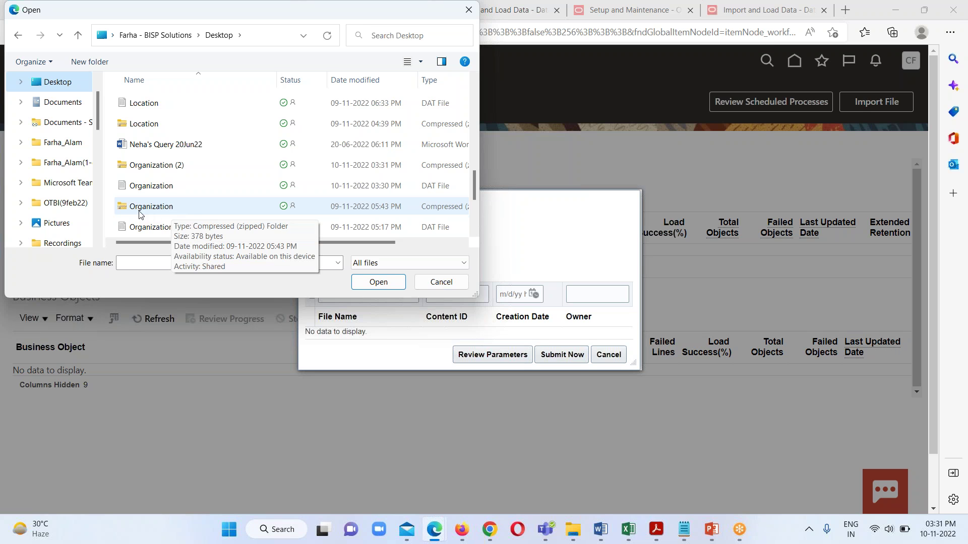
{"action": "scroll", "coordinate": [192, 206], "scroll_direction": "down", "scroll_amount": 2}
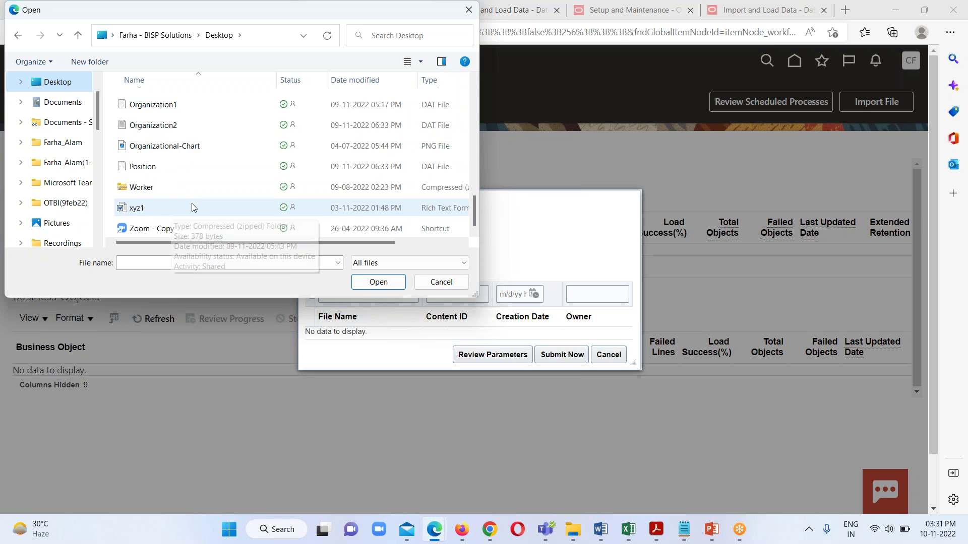
{"action": "scroll", "coordinate": [191, 206], "scroll_direction": "up", "scroll_amount": 1}
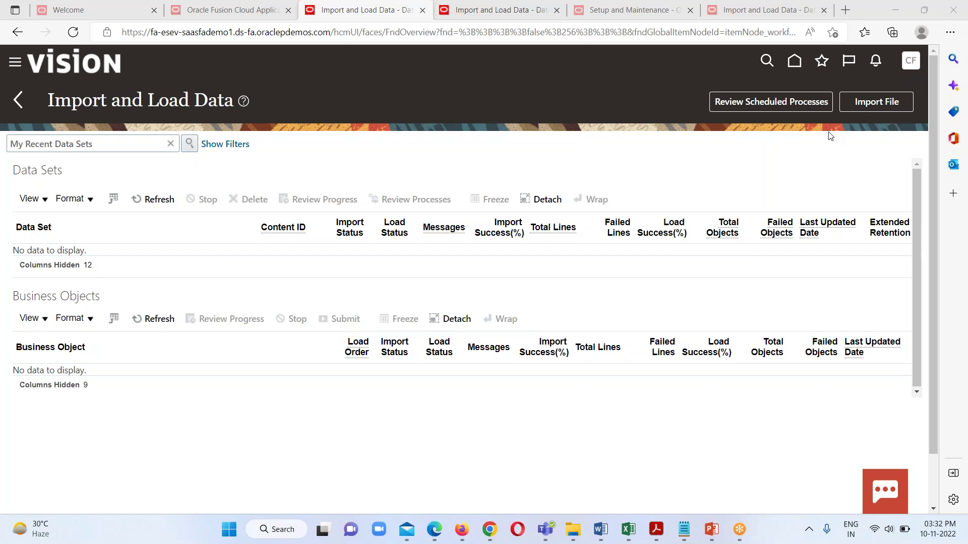
Start a local file import and choose the Organization ZIP file from the Desktop.
{"action": "left_click", "coordinate": [857, 105]}
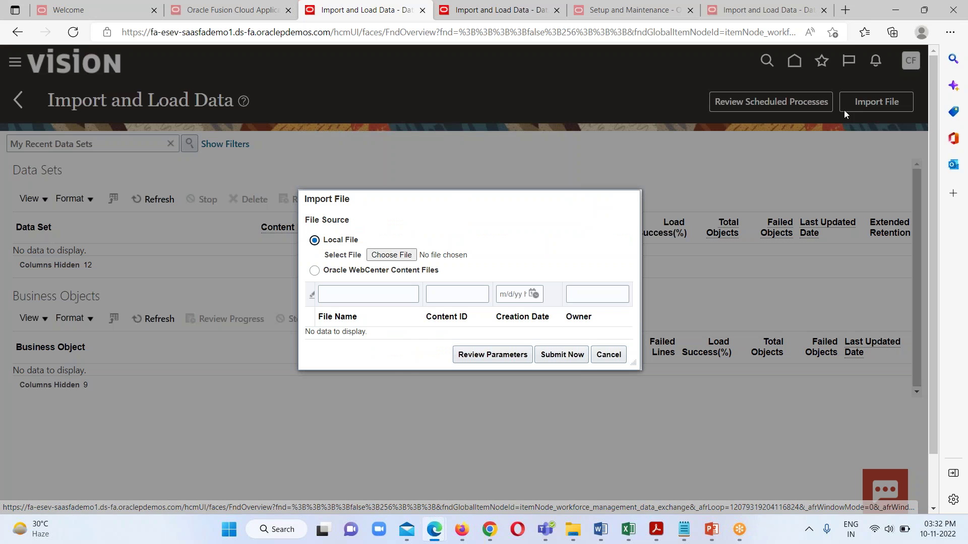
{"action": "left_click", "coordinate": [398, 256]}
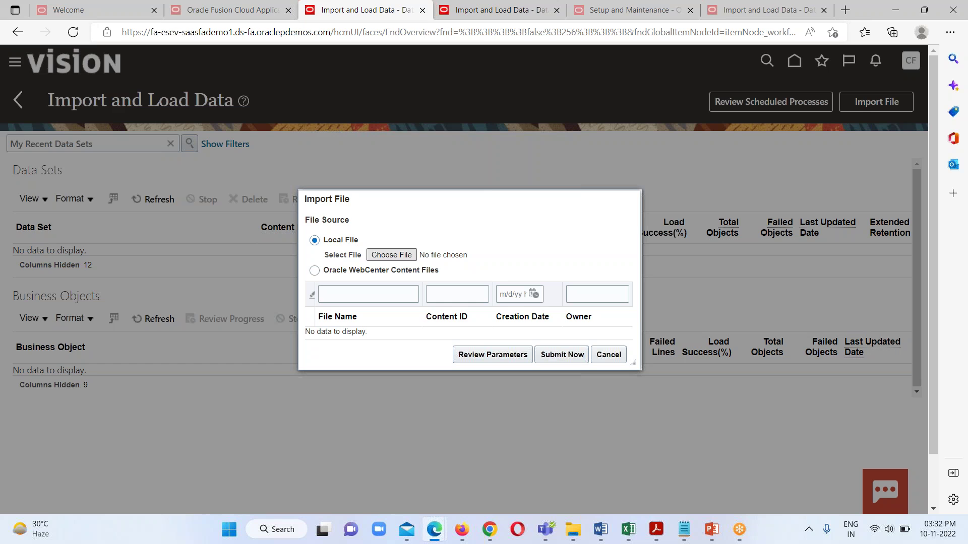
{"action": "scroll", "coordinate": [202, 166], "scroll_direction": "down", "scroll_amount": 1}
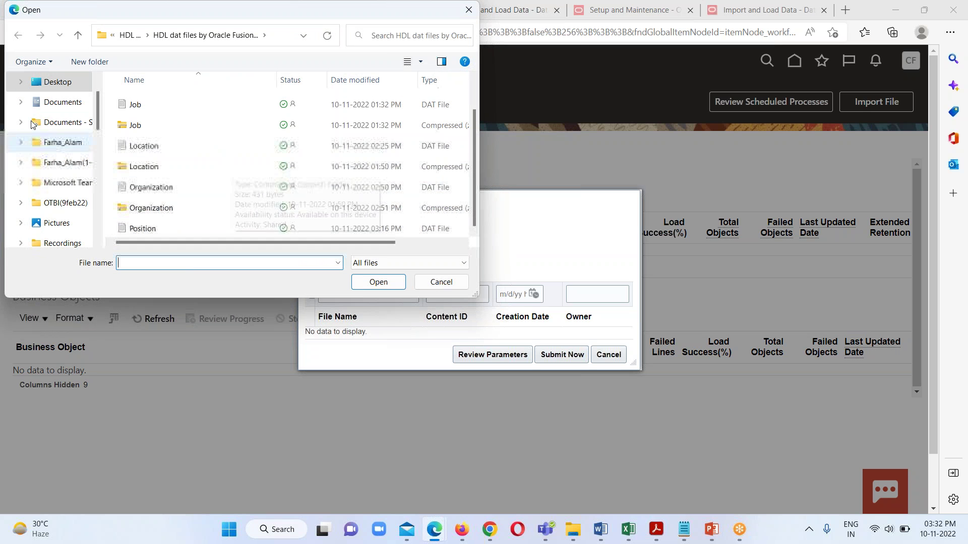
{"action": "left_click", "coordinate": [57, 83]}
{"action": "scroll", "coordinate": [209, 192], "scroll_direction": "down", "scroll_amount": 10}
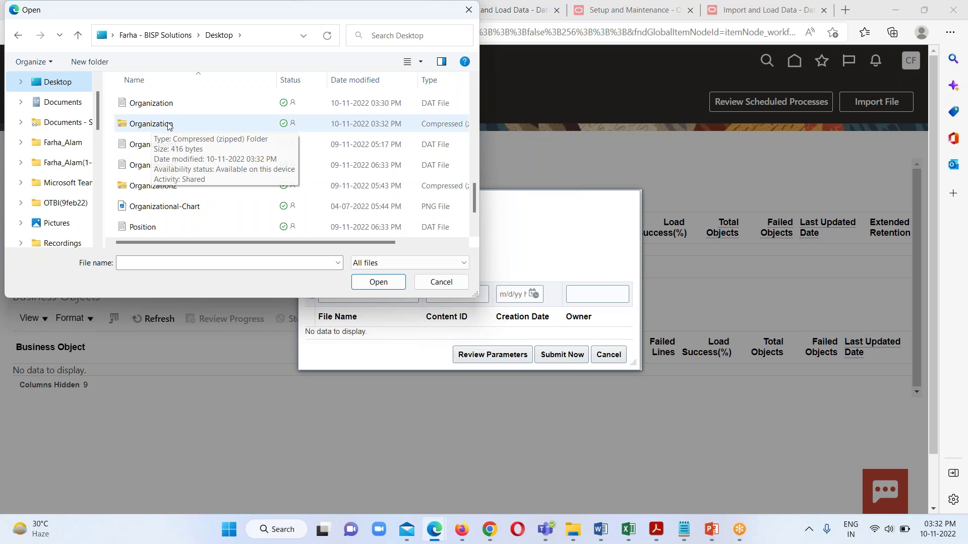
{"action": "left_click", "coordinate": [153, 125]}
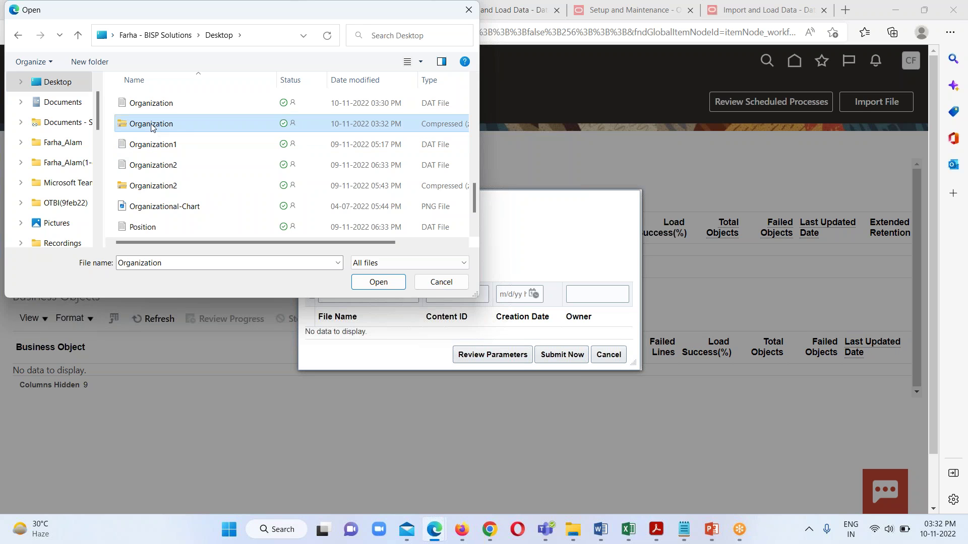
{"action": "left_click", "coordinate": [378, 283]}
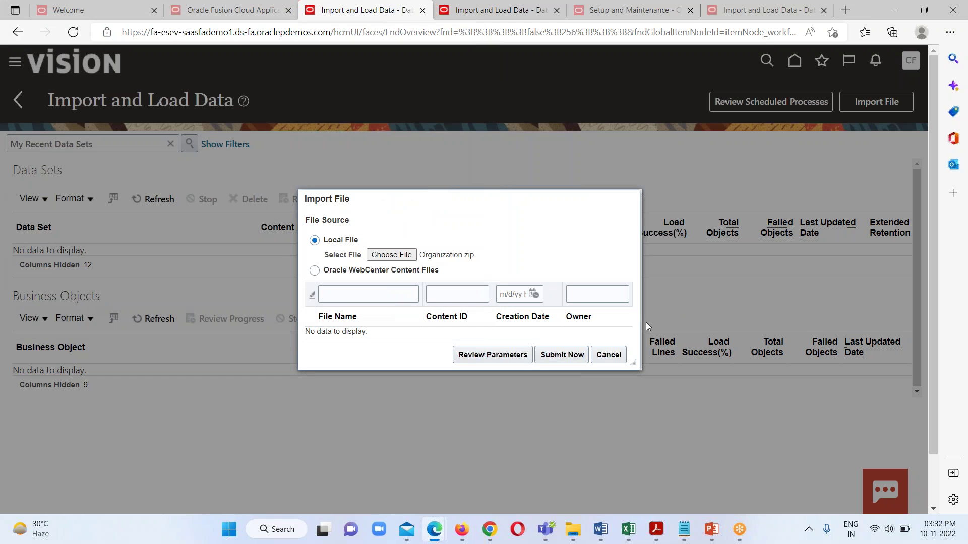
Review the import parameters, disable Delete Source File and submit the Import and Load HCM Data File process.
{"action": "left_click", "coordinate": [474, 356]}
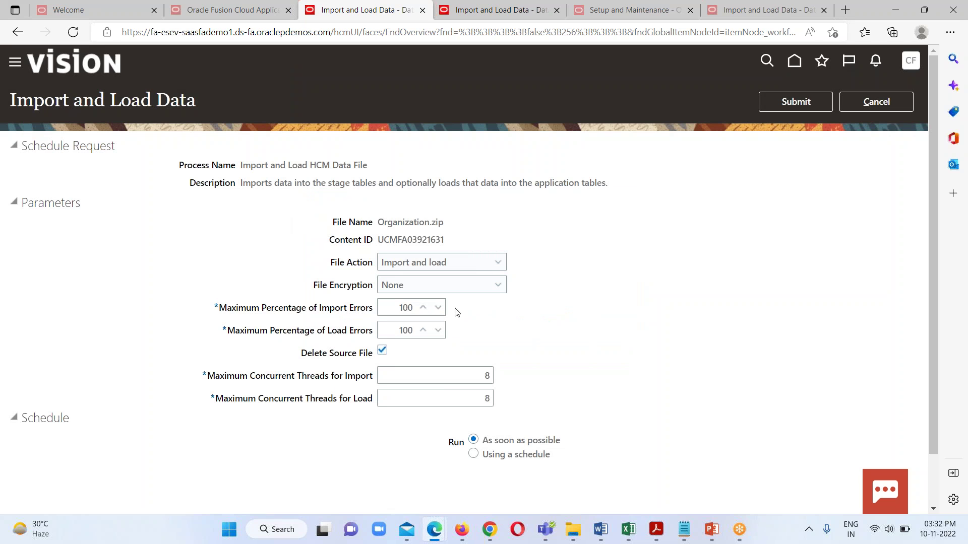
{"action": "scroll", "coordinate": [471, 314], "scroll_direction": "down", "scroll_amount": 1}
{"action": "scroll", "coordinate": [472, 331], "scroll_direction": "up", "scroll_amount": 1}
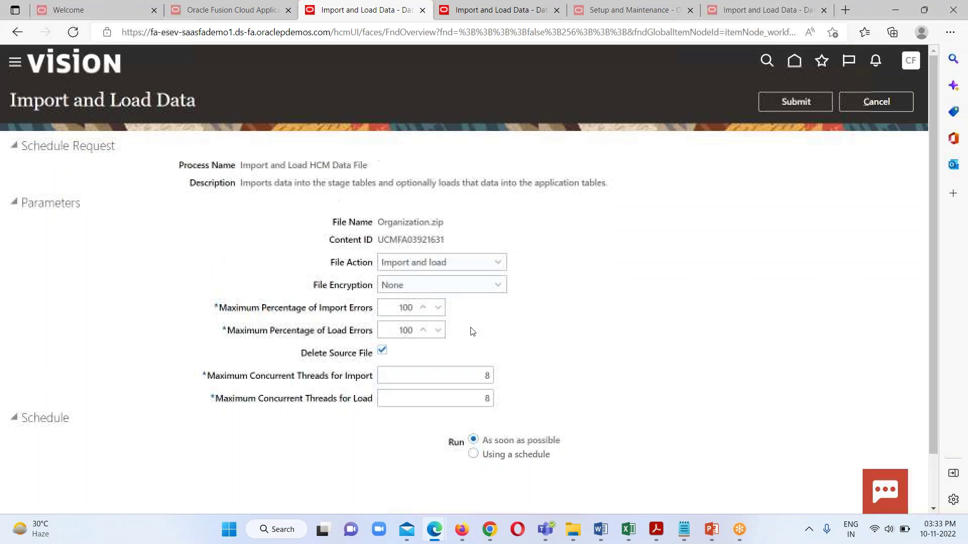
{"action": "left_click", "coordinate": [382, 351]}
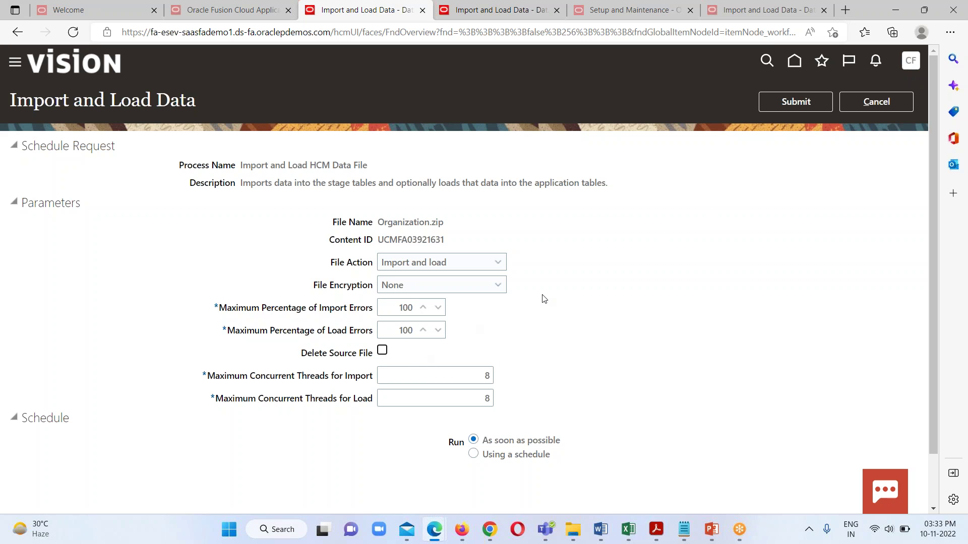
{"action": "left_click", "coordinate": [797, 104]}
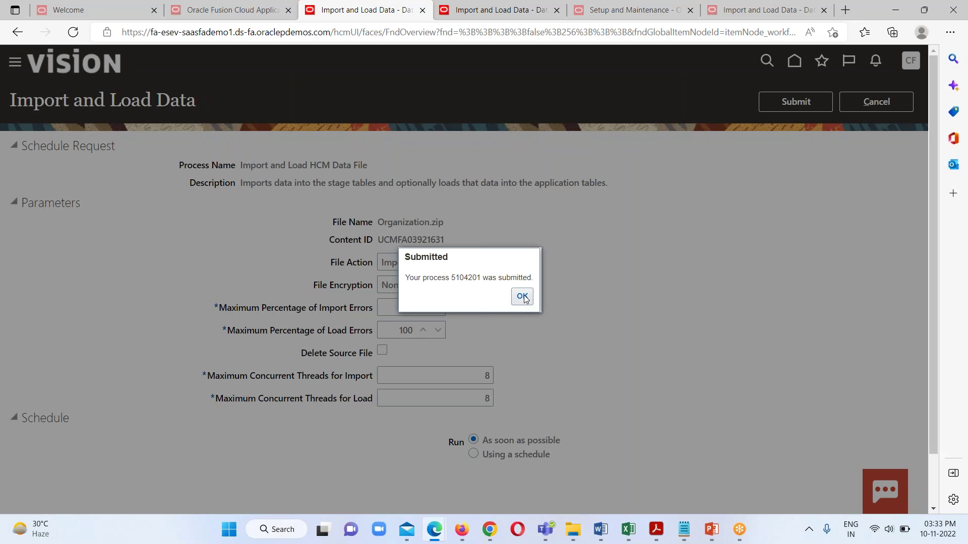
{"action": "left_click", "coordinate": [523, 297]}
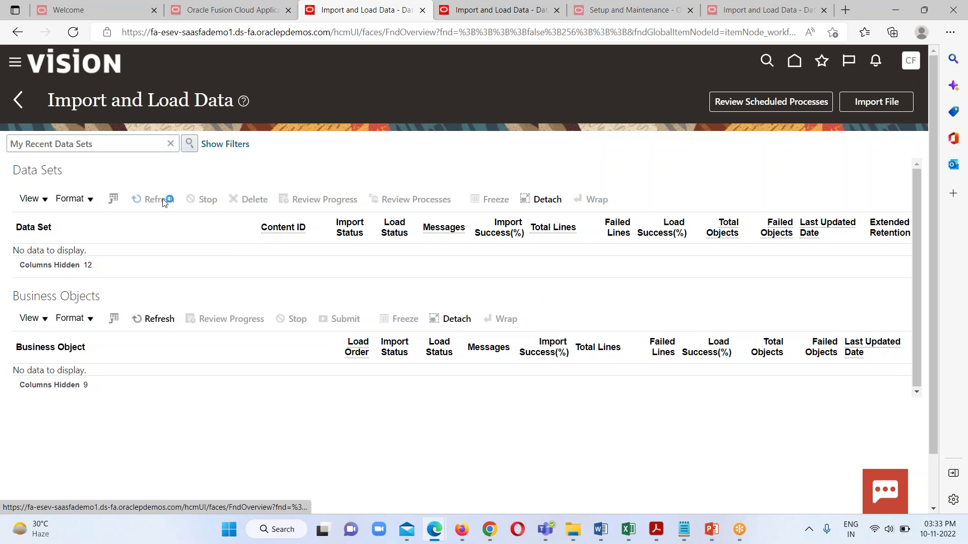
Refresh the data sets repeatedly to check the import and load status of Organization.zip.
{"action": "left_click", "coordinate": [157, 201]}
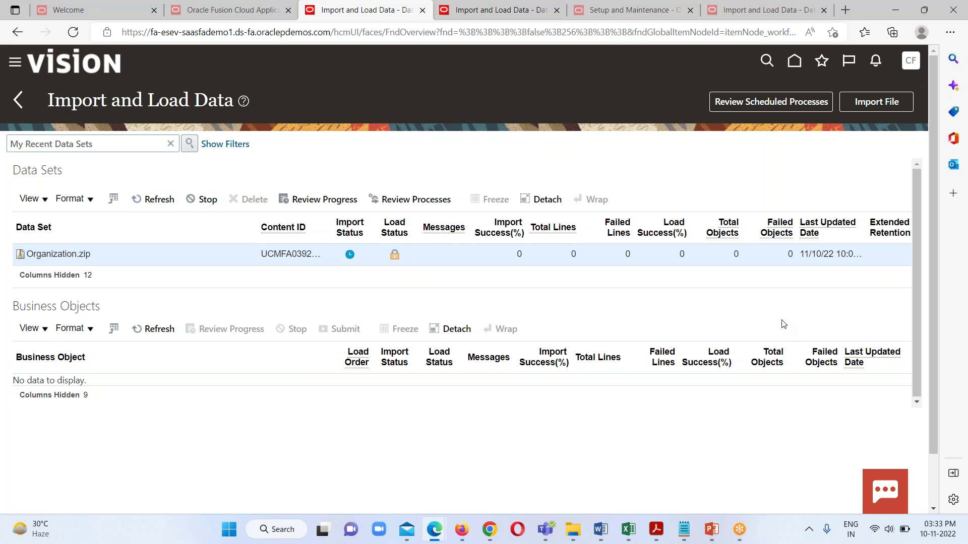
{"action": "left_click", "coordinate": [154, 199]}
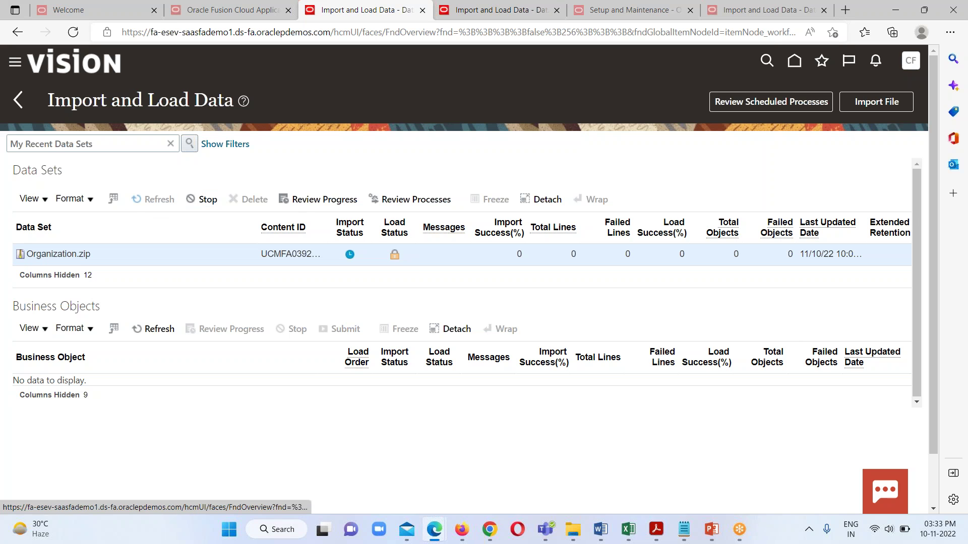
{"action": "left_click", "coordinate": [158, 205]}
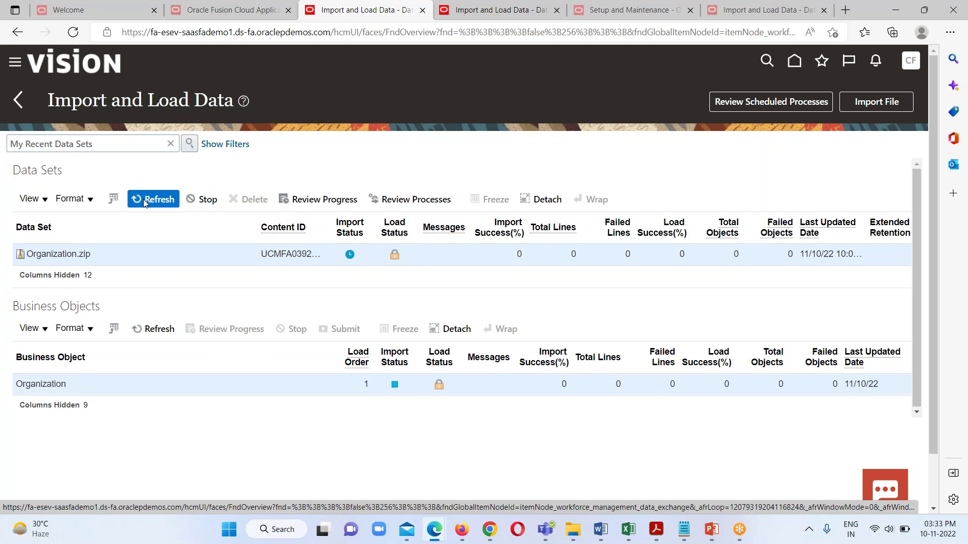